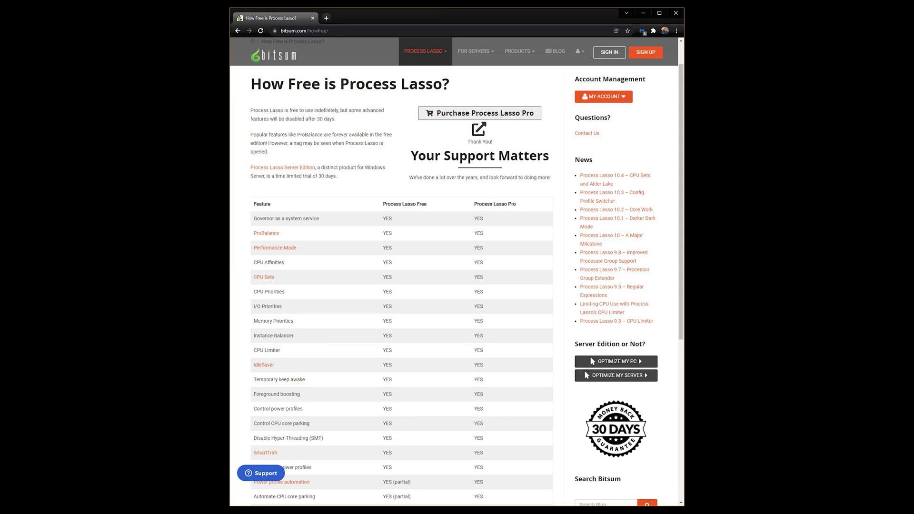
# Step: Scroll through Bitsum's table comparing free and Pro Process Lasso features
pyautogui.scroll(-5, 401, 286)
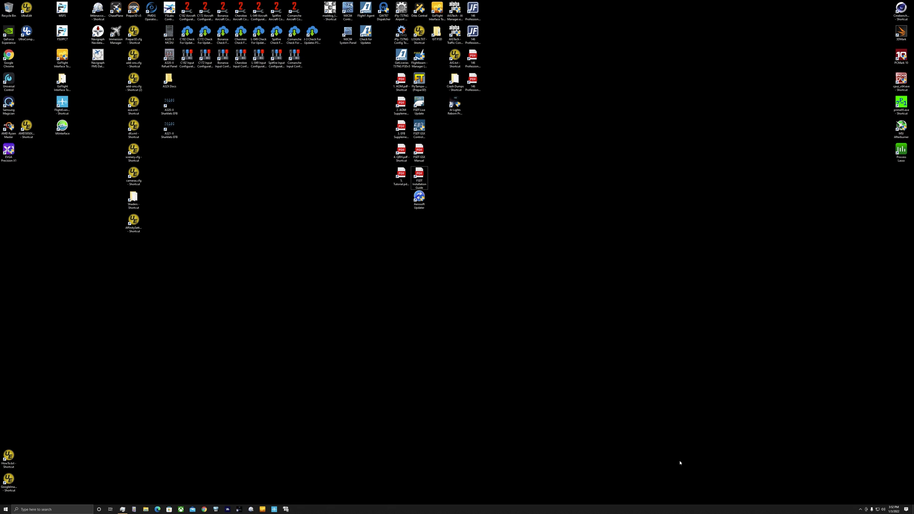
# Step: Open Process Lasso from the system tray, move its window right, and launch ChasePlane
pyautogui.click(860, 509)
pyautogui.doubleClick(869, 500)
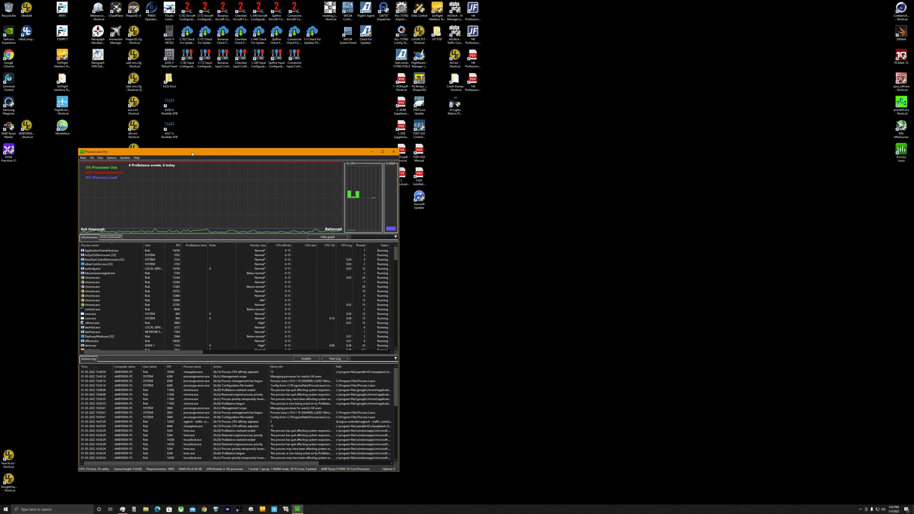
pyautogui.moveTo(191, 153); pyautogui.dragTo(559, 151)
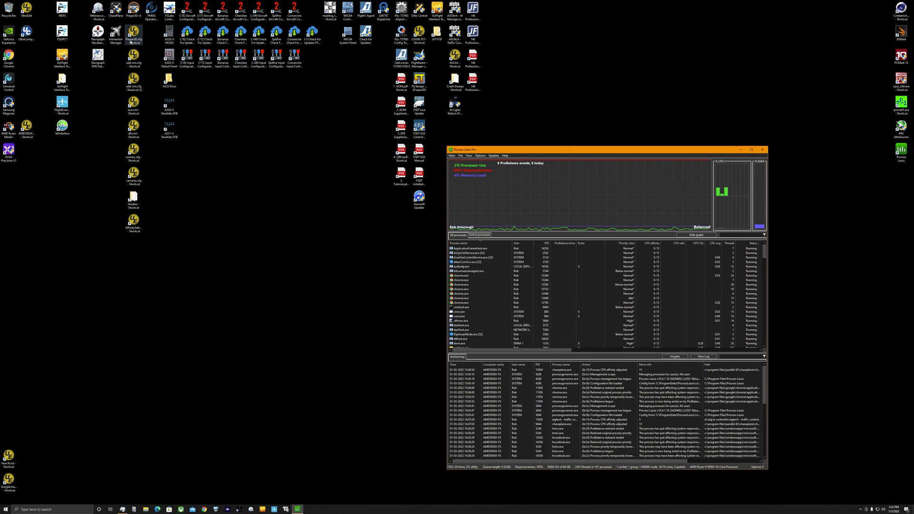
pyautogui.click(115, 10)
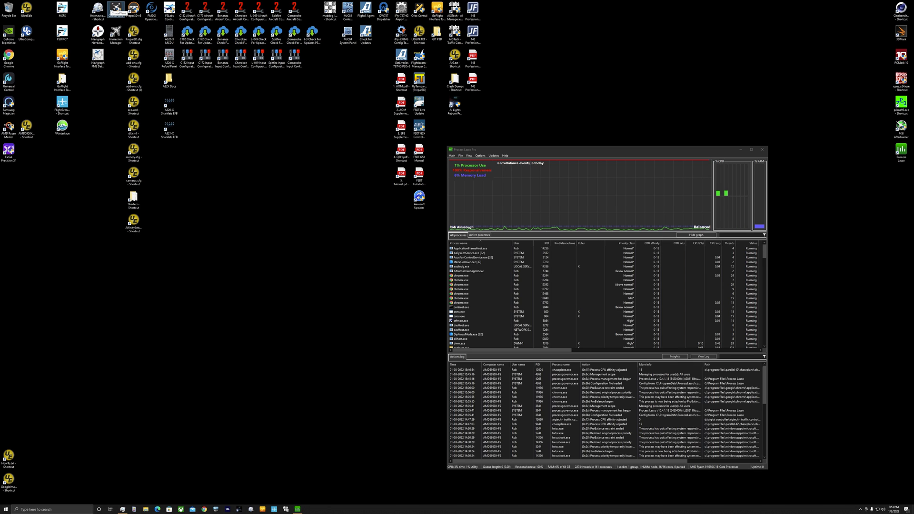
pyautogui.doubleClick(115, 9)
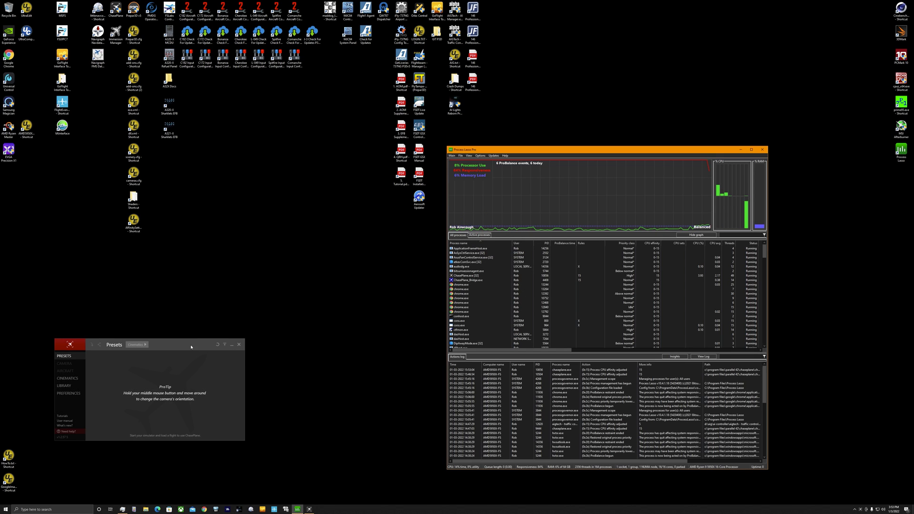
# Step: Center the ChasePlane window and select ChasePlane_Bridge.exe in Process Lasso's process list
pyautogui.moveTo(190, 346)
pyautogui.mouseDown()
pyautogui.moveTo(323, 286)
pyautogui.moveTo(372, 278)
pyautogui.mouseUp()
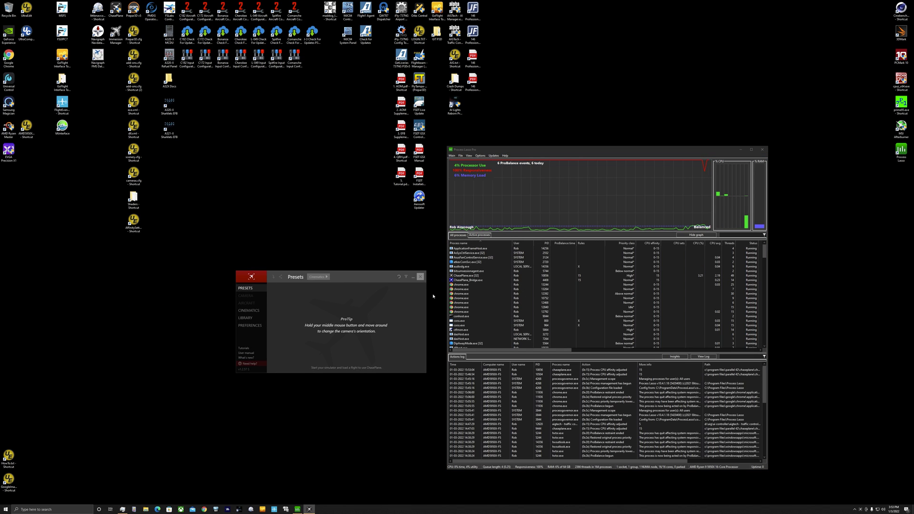
pyautogui.click(482, 281)
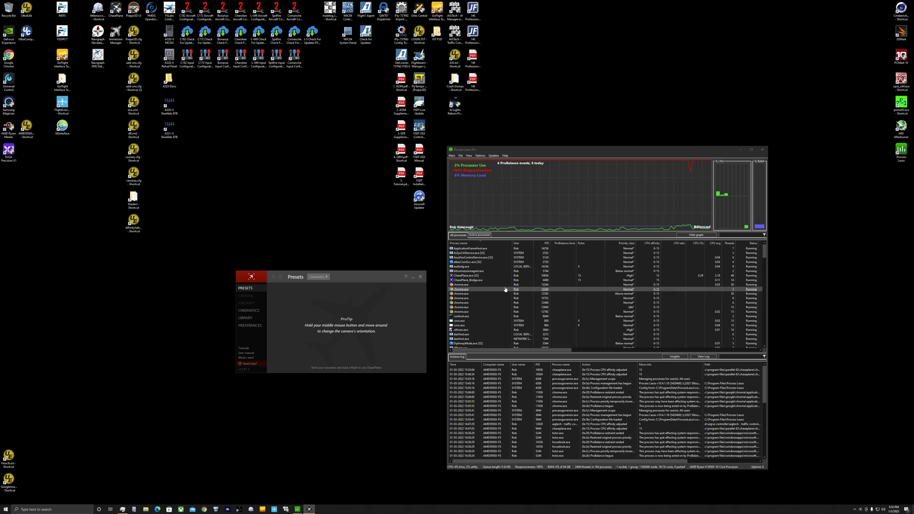
pyautogui.rightClick(477, 276)
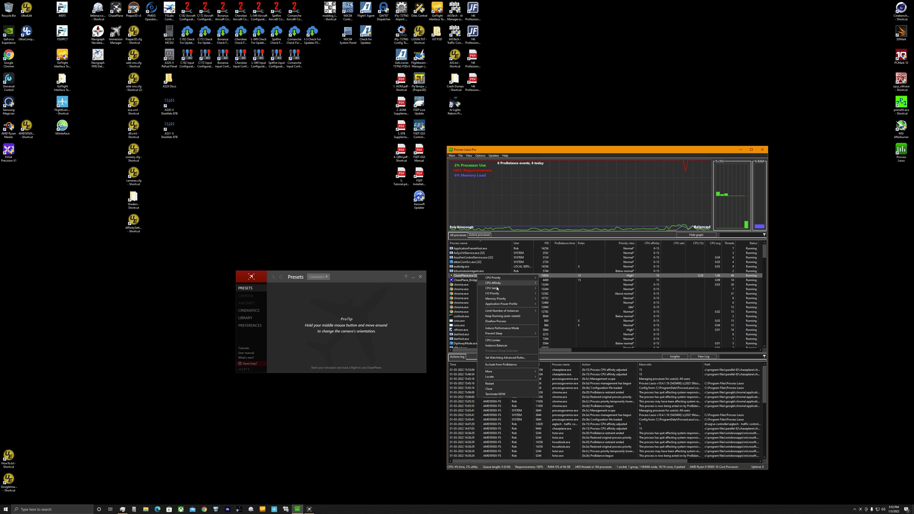
pyautogui.moveTo(514, 282)
pyautogui.moveTo(547, 289)
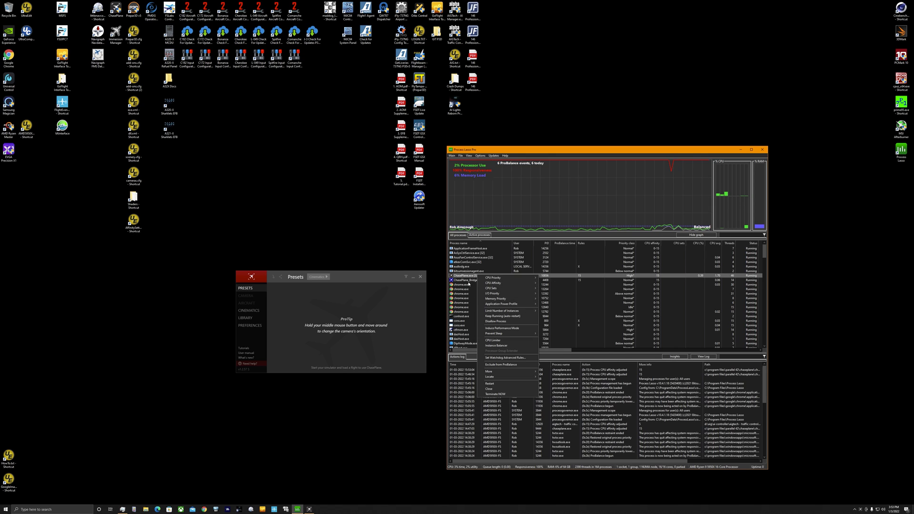
pyautogui.click(467, 281)
# Step: Always pin ChasePlane_Bridge.exe to a chosen CPU core, then minimize ChasePlane
pyautogui.rightClick(477, 281)
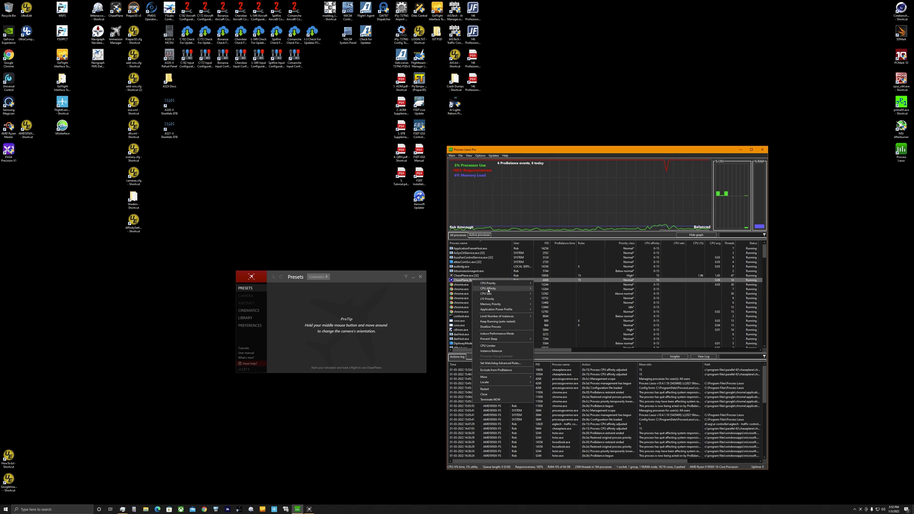
pyautogui.moveTo(506, 290)
pyautogui.moveTo(547, 294)
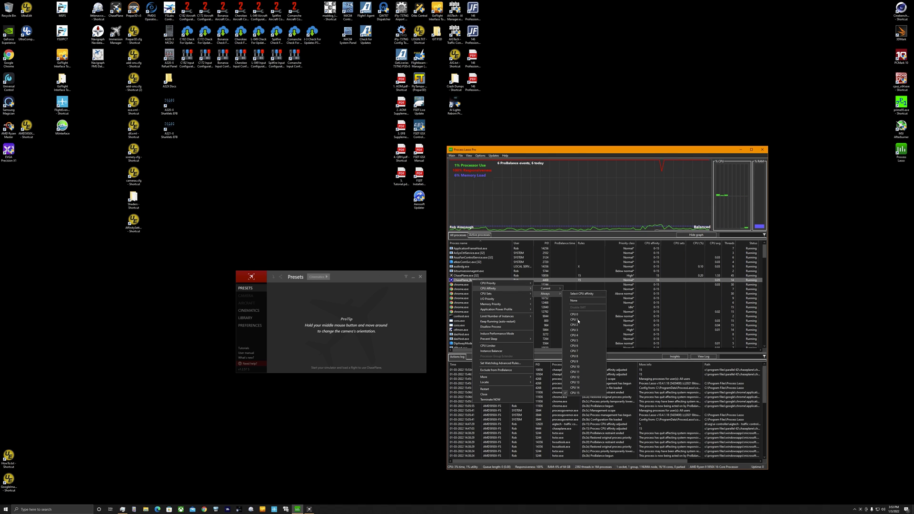
pyautogui.click(413, 278)
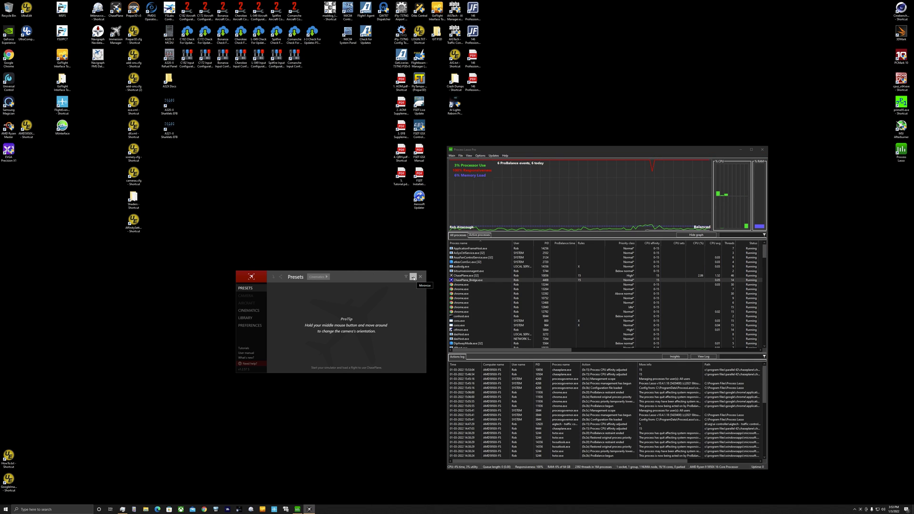
pyautogui.click(413, 277)
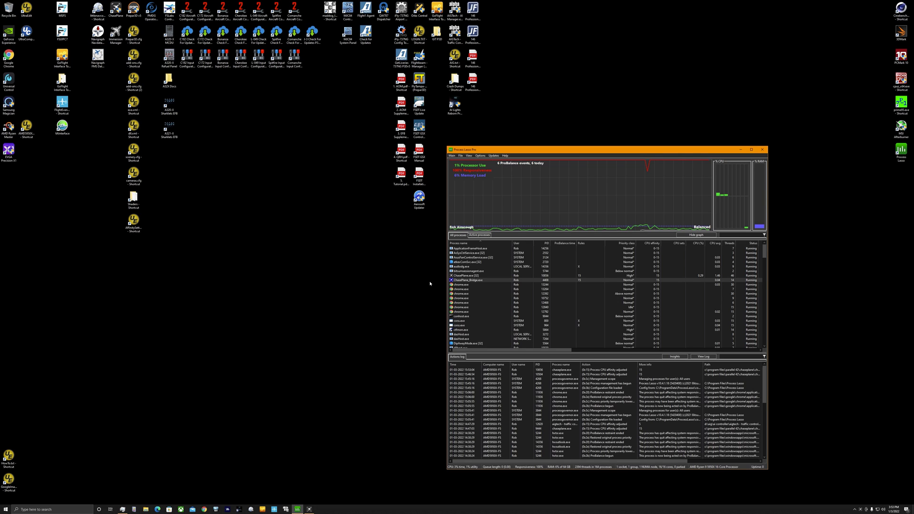
pyautogui.click(454, 34)
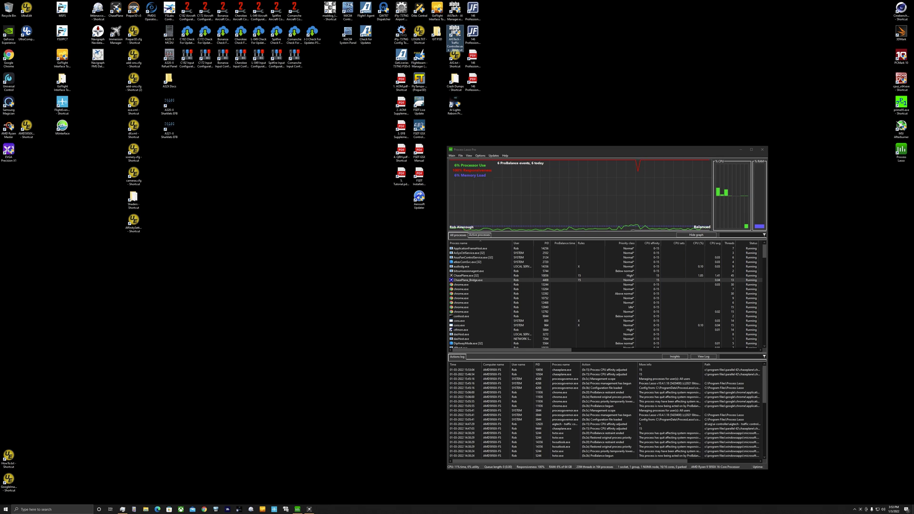
# Step: Launch Traffic Controller and always pin its process to a chosen CPU core
pyautogui.doubleClick(454, 34)
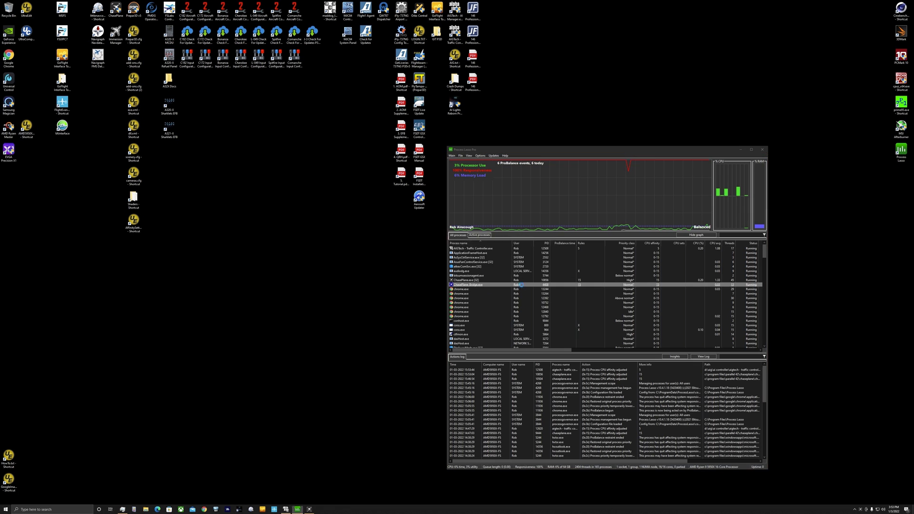
pyautogui.moveTo(564, 151); pyautogui.dragTo(694, 151)
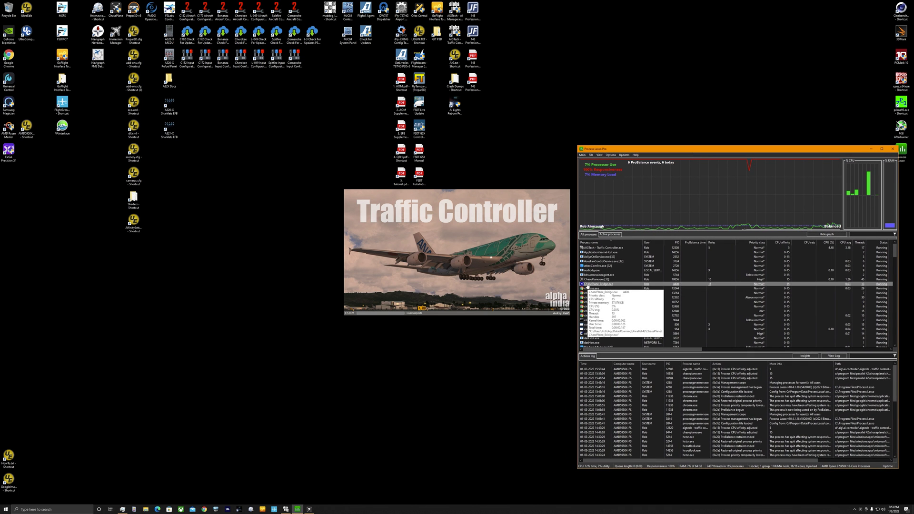
pyautogui.moveTo(617, 301)
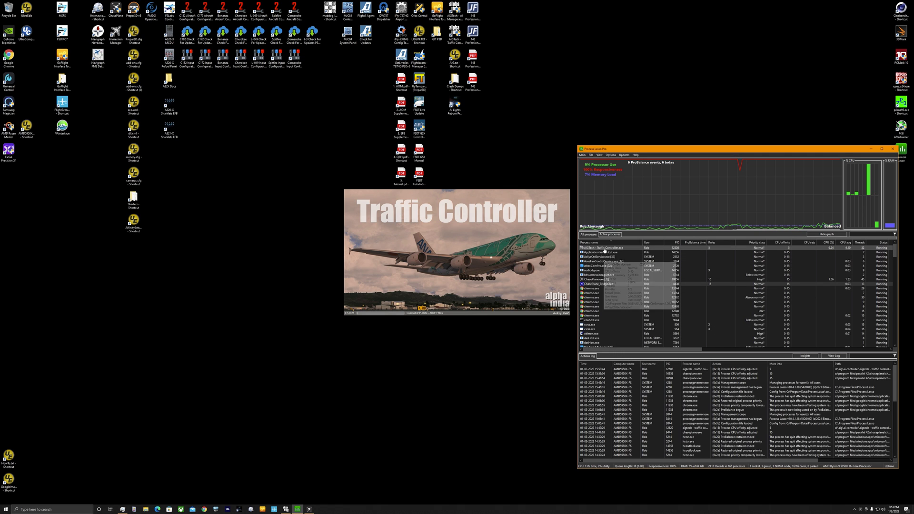
pyautogui.moveTo(609, 249)
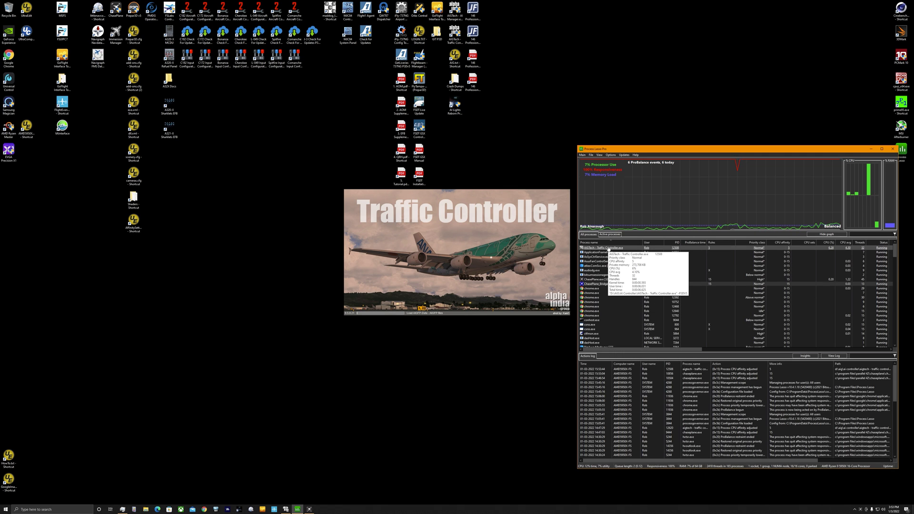
pyautogui.rightClick(710, 250)
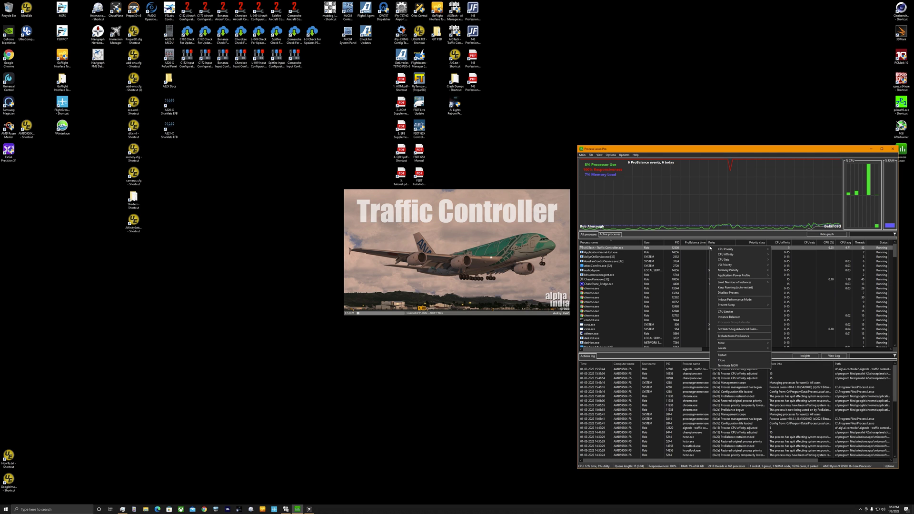
pyautogui.moveTo(727, 256)
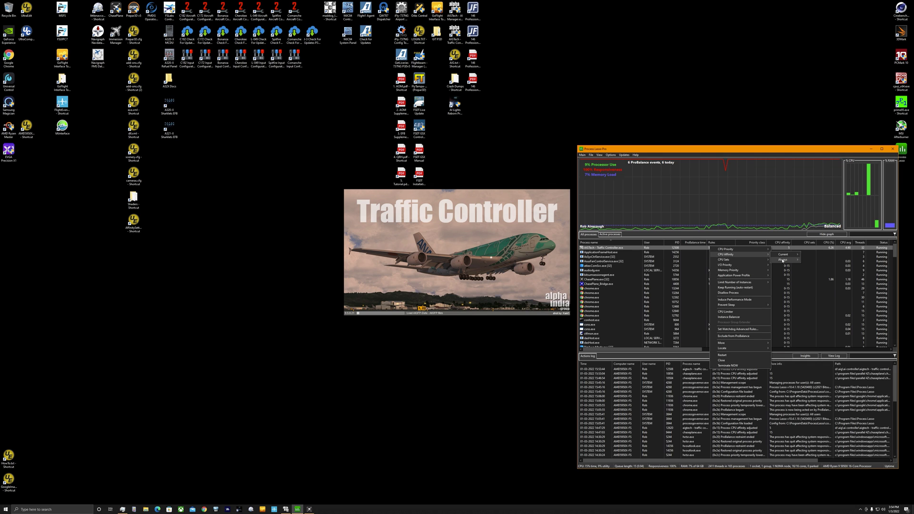
pyautogui.moveTo(783, 260)
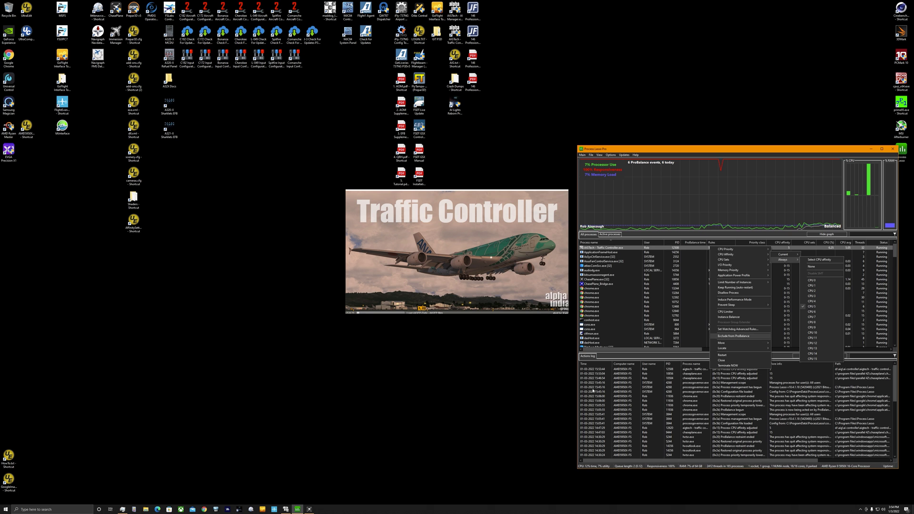
pyautogui.click(438, 434)
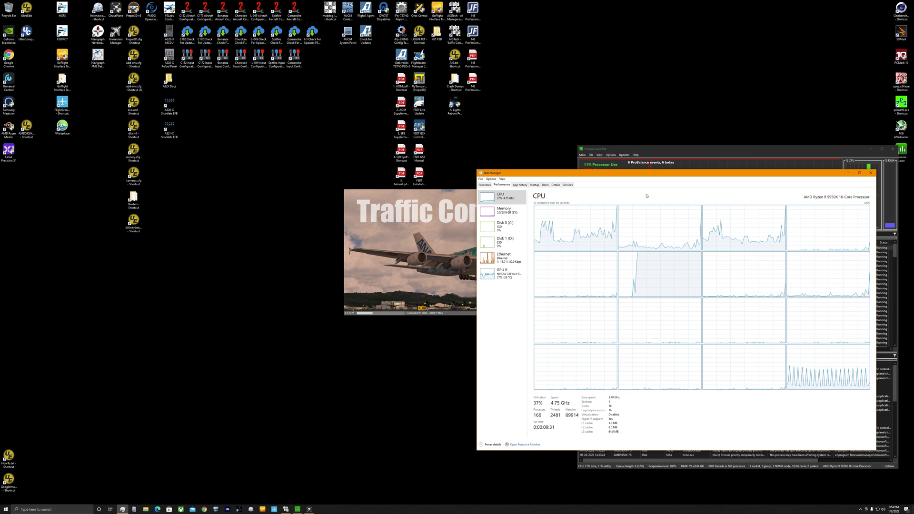
# Step: Move Task Manager left, minimize ChasePlane again, and bring Traffic Controller's window forward
pyautogui.moveTo(629, 177)
pyautogui.mouseDown()
pyautogui.moveTo(178, 182)
pyautogui.moveTo(215, 211)
pyautogui.mouseUp()
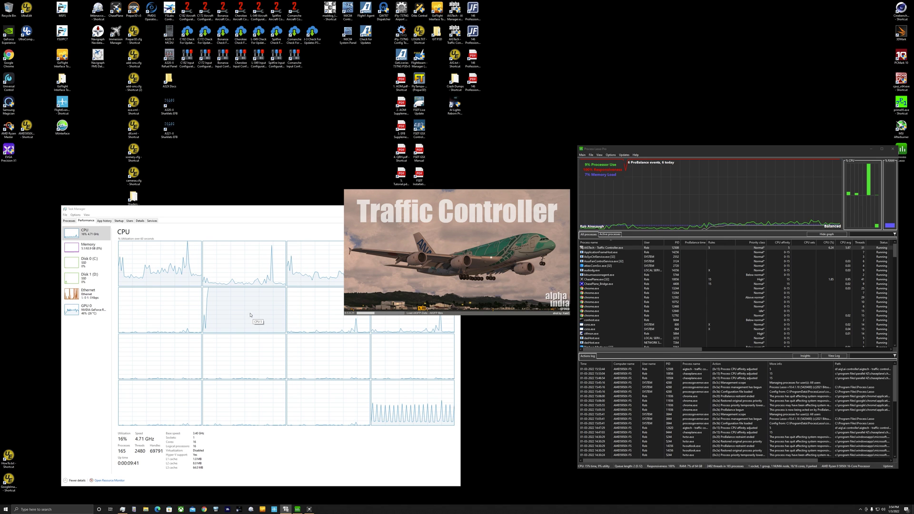
pyautogui.click(227, 212)
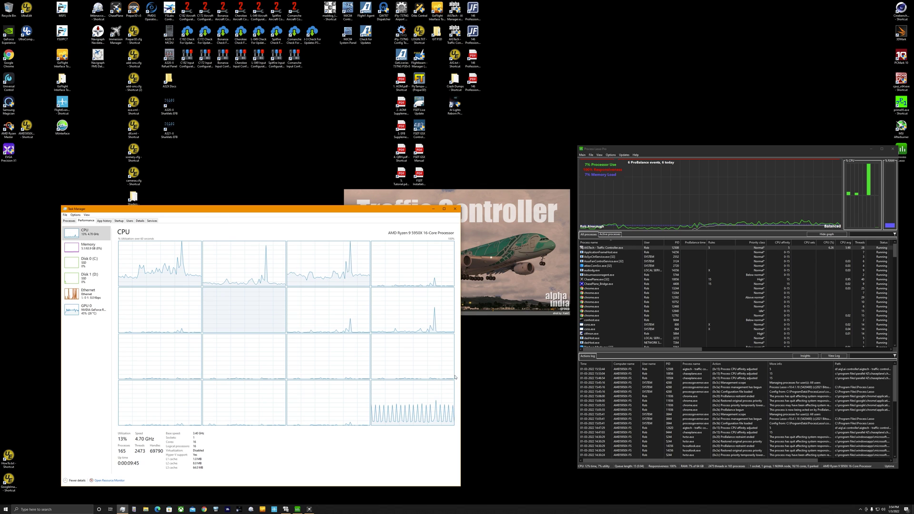
pyautogui.click(310, 509)
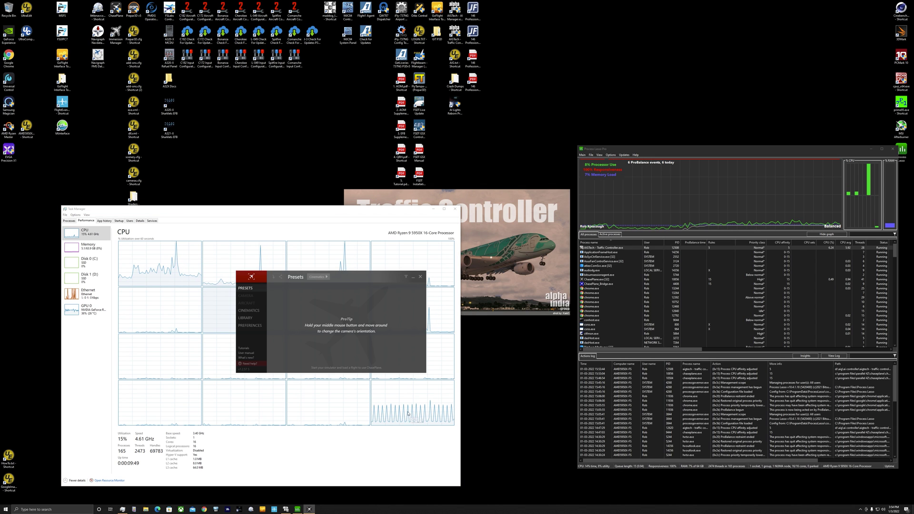
pyautogui.click(413, 278)
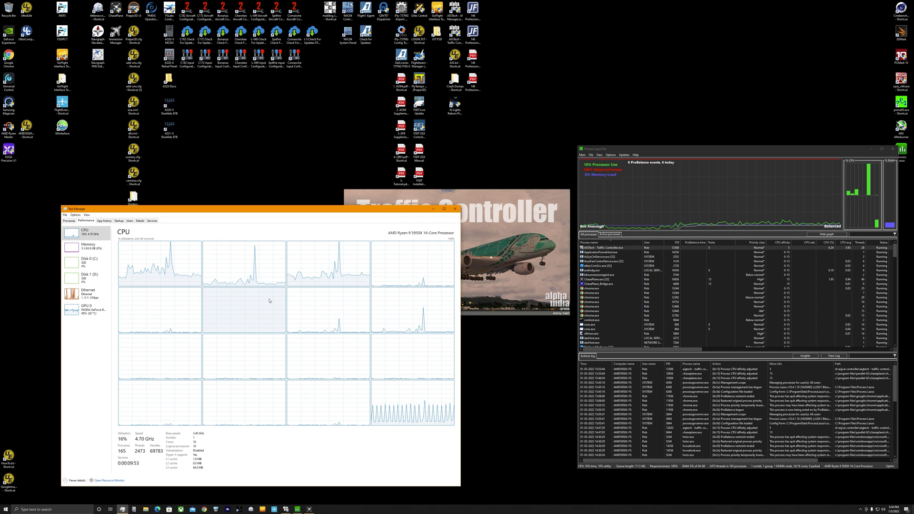
pyautogui.click(374, 313)
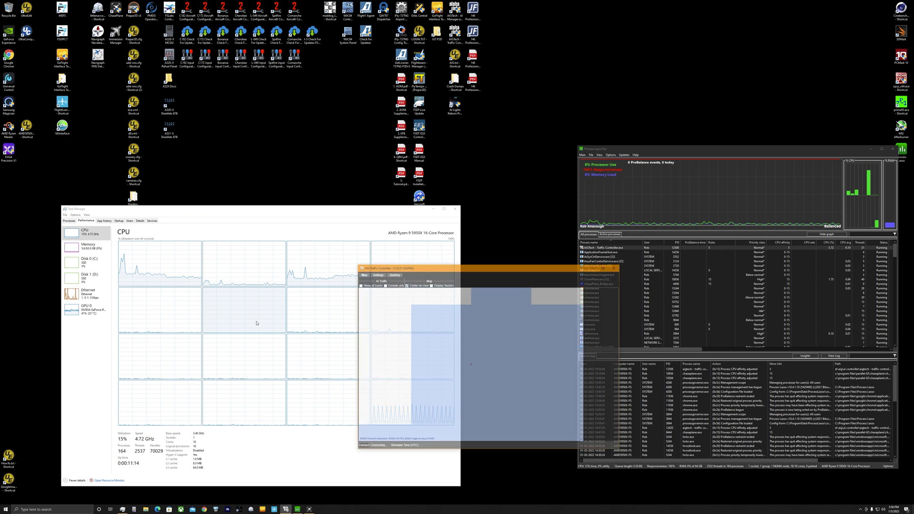
# Step: Minimize Traffic Controller and dismiss the ChasePlane presets window
pyautogui.click(594, 266)
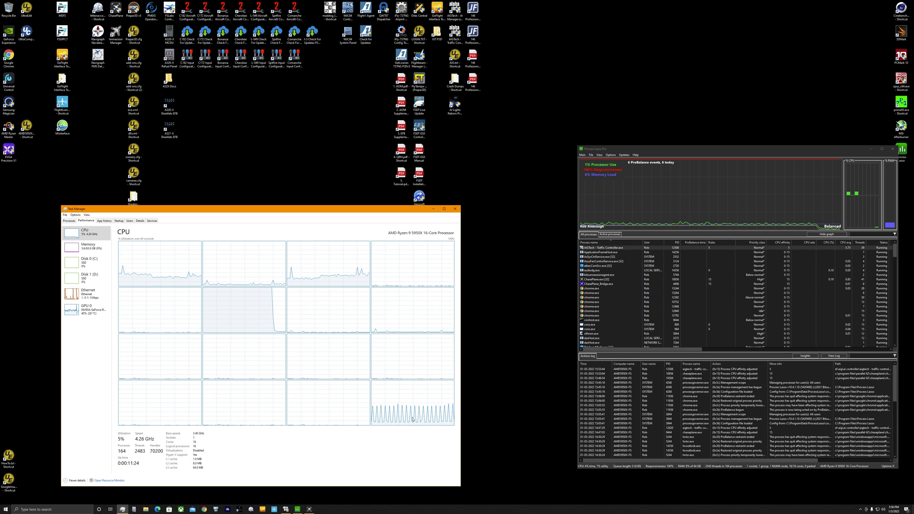
pyautogui.click(309, 508)
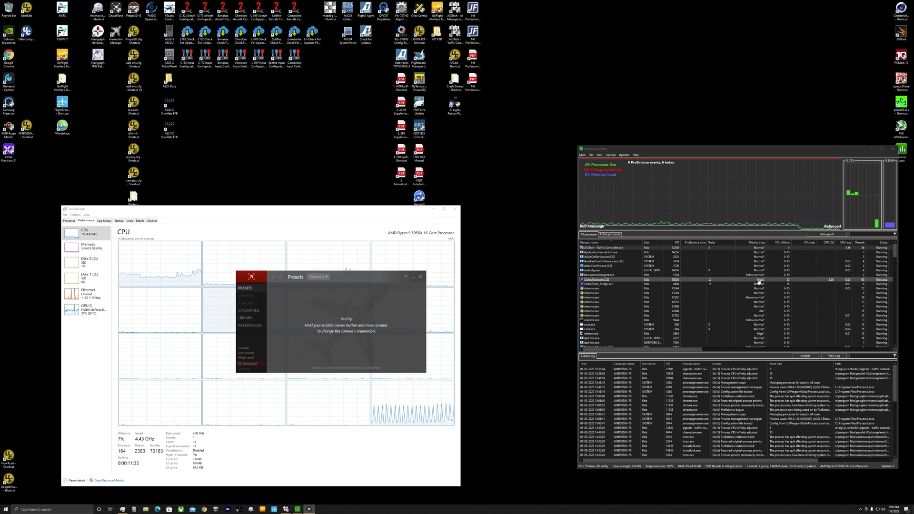
pyautogui.click(421, 276)
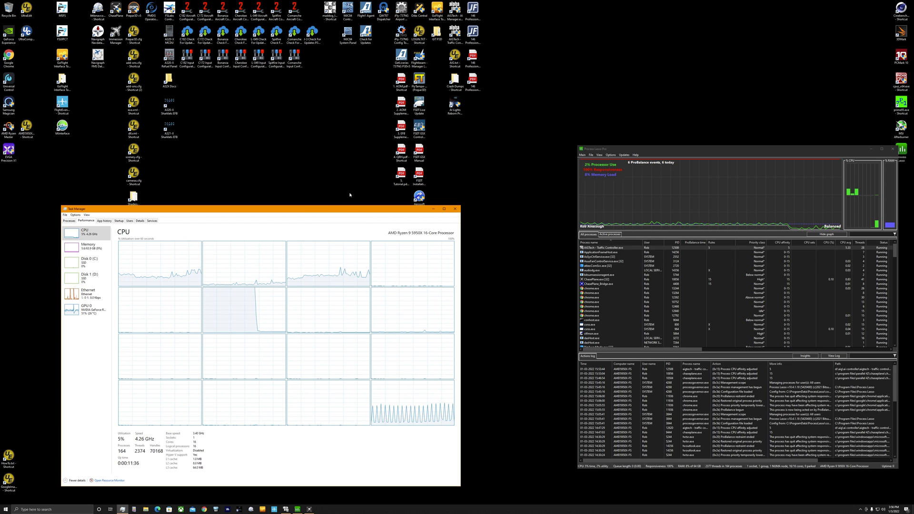
pyautogui.click(438, 13)
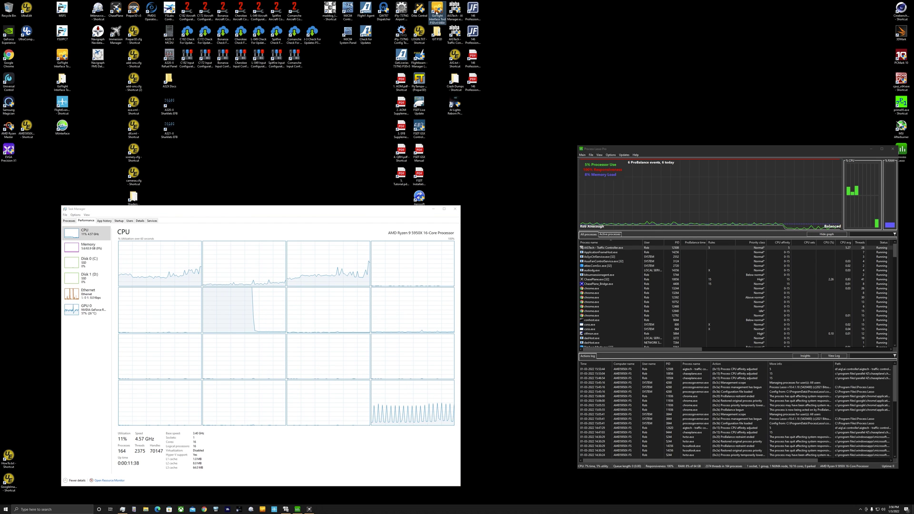
# Step: Launch GoFlight Interface Tool, always restrict it to CPU 9, and move its window aside
pyautogui.doubleClick(438, 9)
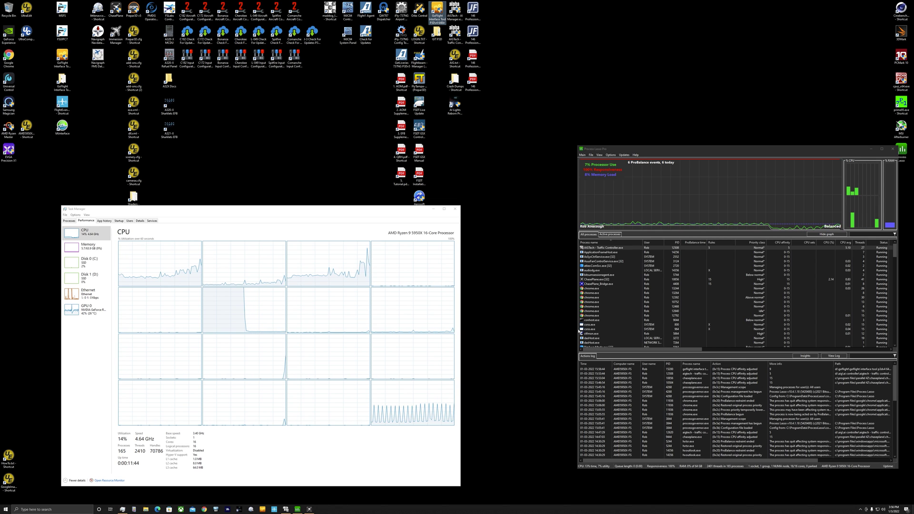
pyautogui.scroll(-7, 626, 305)
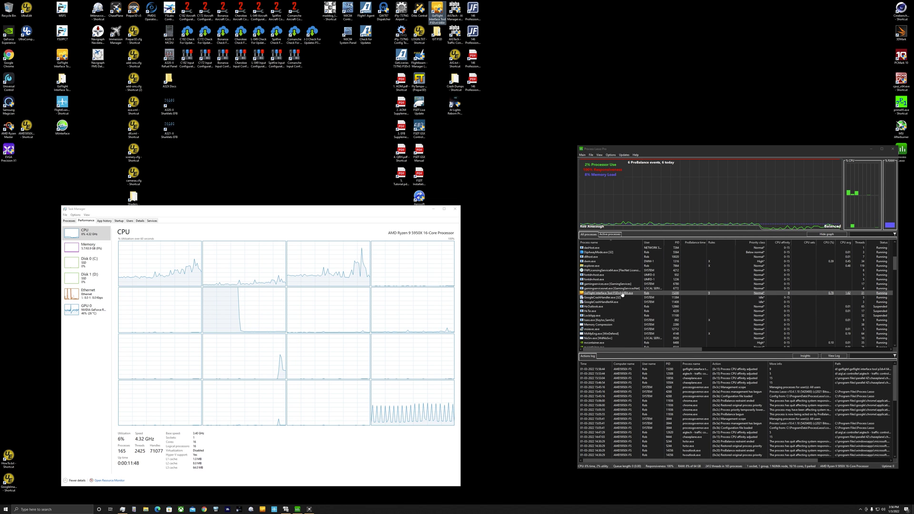
pyautogui.rightClick(709, 294)
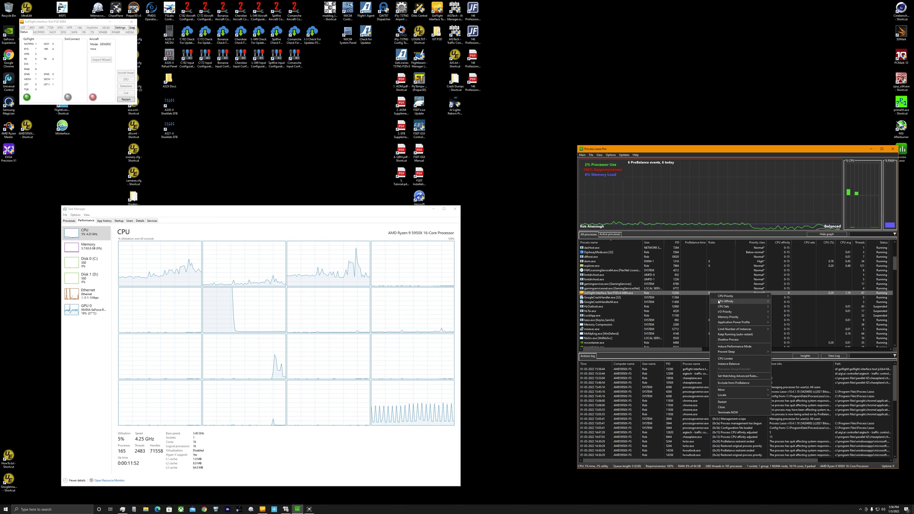
pyautogui.moveTo(720, 302)
pyautogui.moveTo(784, 306)
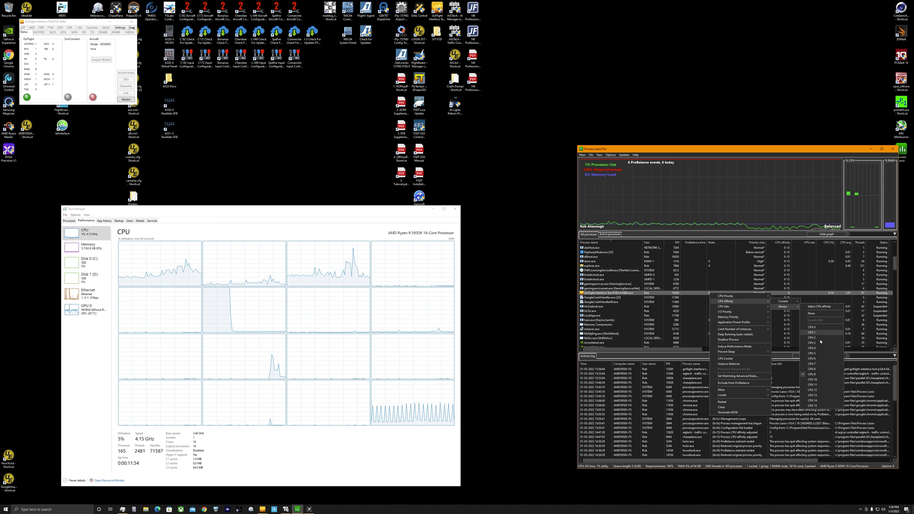
pyautogui.click(816, 375)
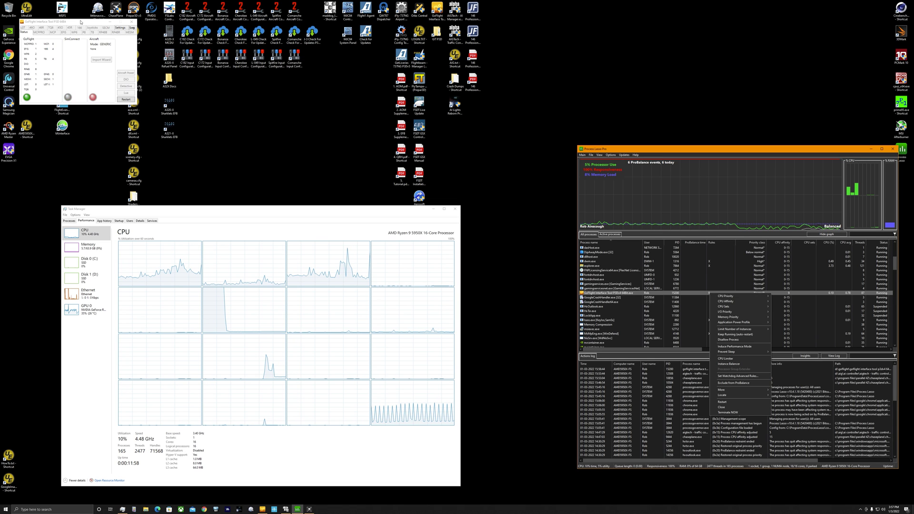
pyautogui.moveTo(81, 22)
pyautogui.mouseDown()
pyautogui.moveTo(503, 105)
pyautogui.moveTo(495, 111)
pyautogui.mouseUp()
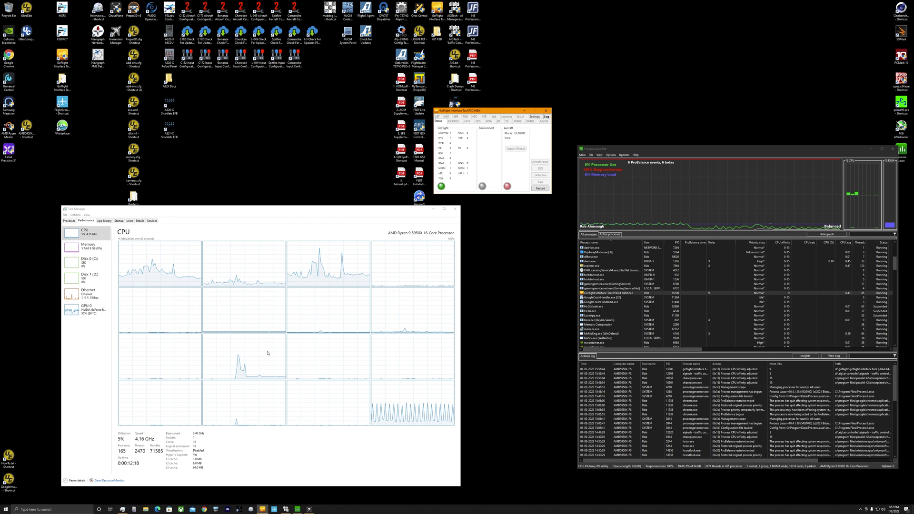
# Step: Minimize GoFlight, launch Little Navconnect at the upper right, and select littlenavconnect.exe
pyautogui.click(524, 111)
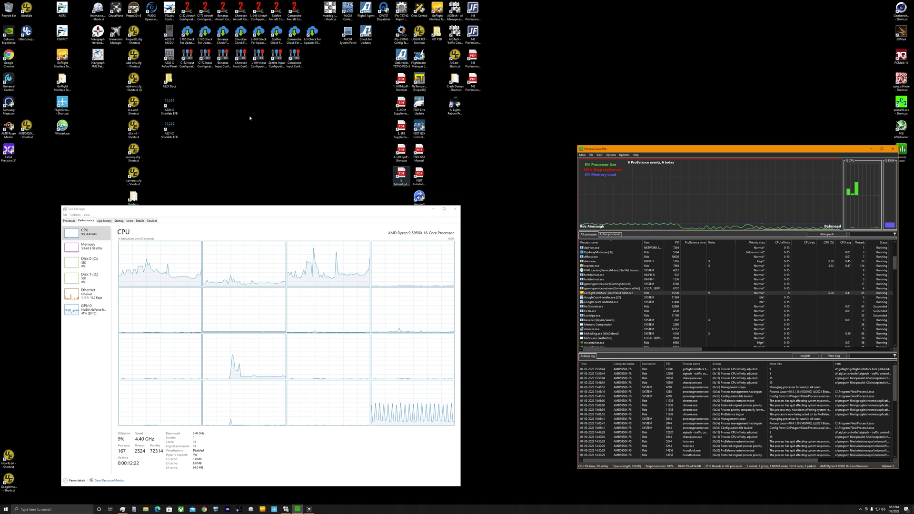
pyautogui.click(111, 95)
pyautogui.click(99, 8)
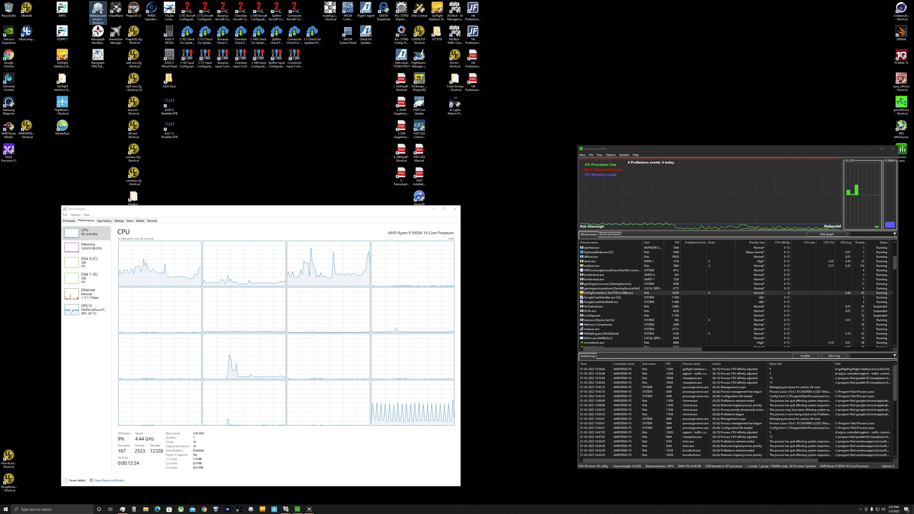
pyautogui.doubleClick(98, 8)
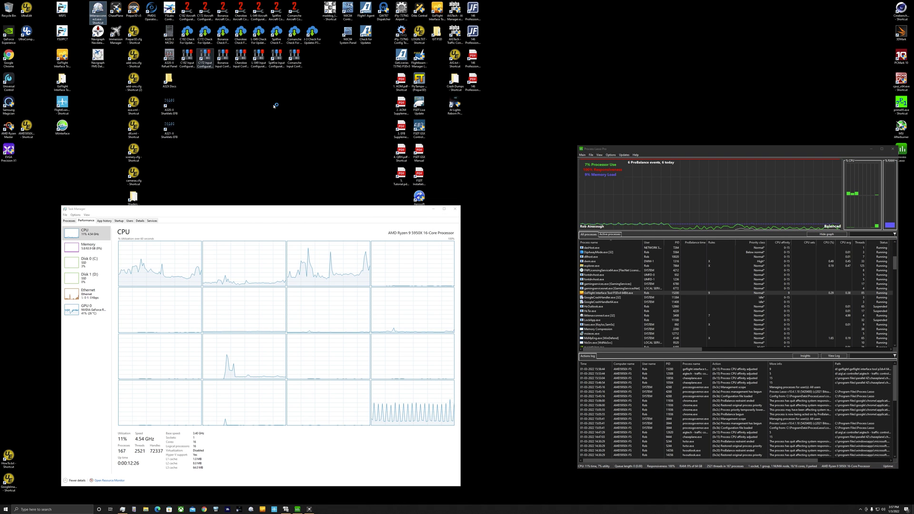
pyautogui.moveTo(135, 275); pyautogui.dragTo(517, 149)
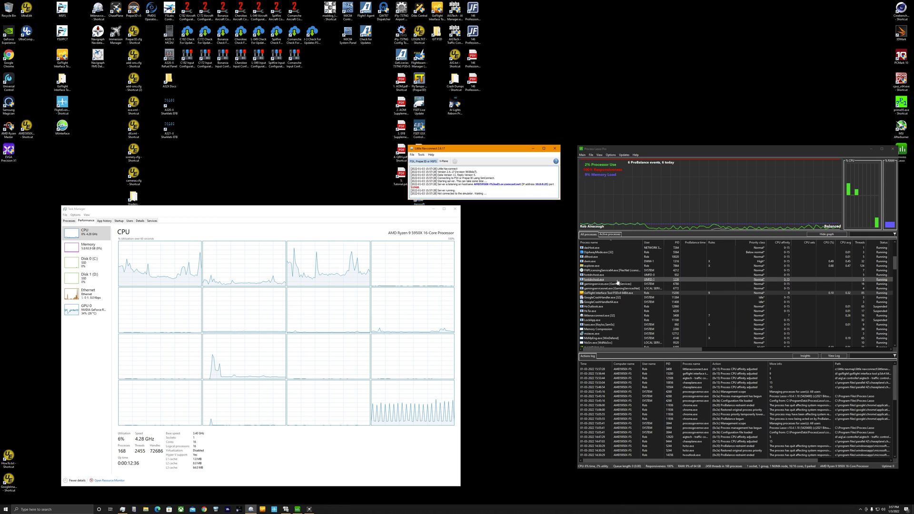
pyautogui.scroll(-1, 605, 302)
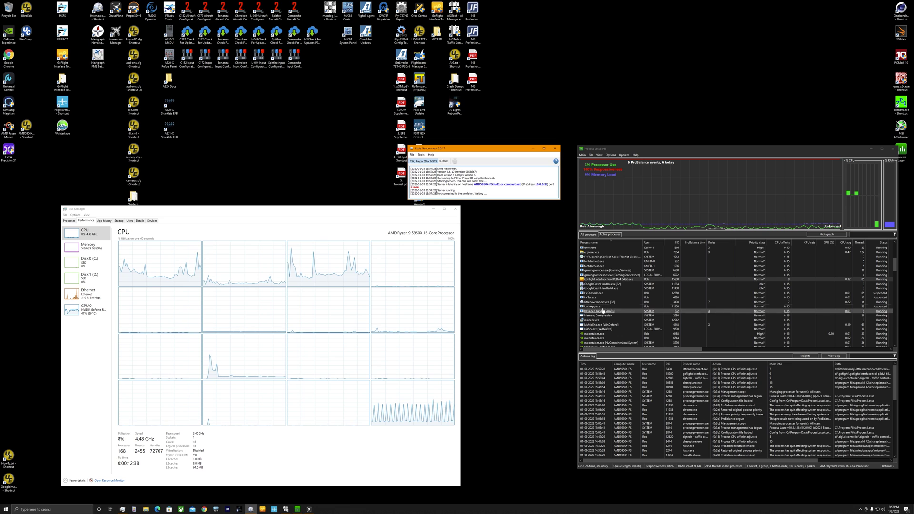
pyautogui.click(606, 304)
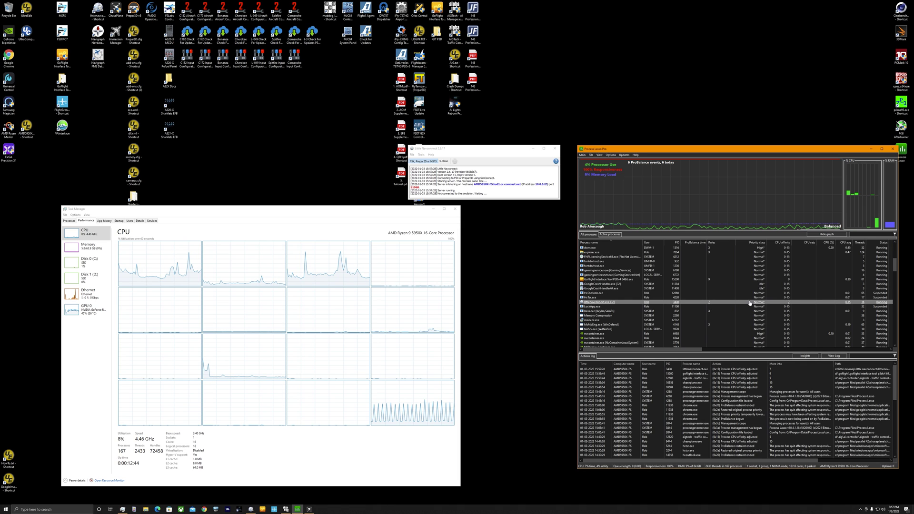
# Step: Open littlenavconnect.exe's CPU Affinity menu, close it unchanged, and minimize Little Navconnect
pyautogui.rightClick(710, 303)
pyautogui.moveTo(763, 313)
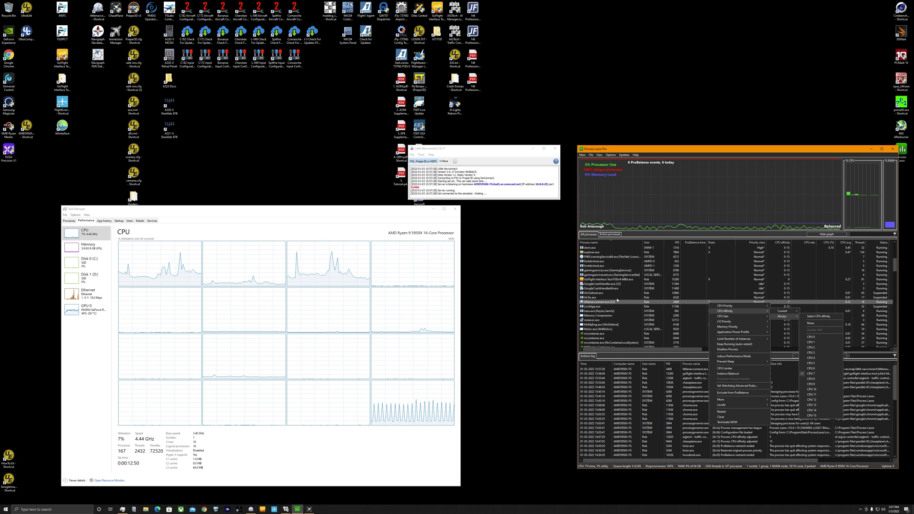
pyautogui.click(617, 303)
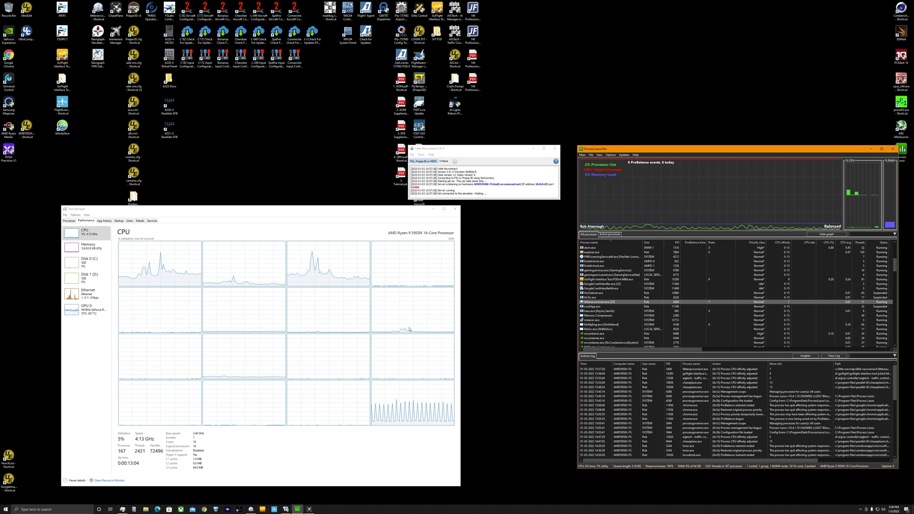
pyautogui.click(533, 148)
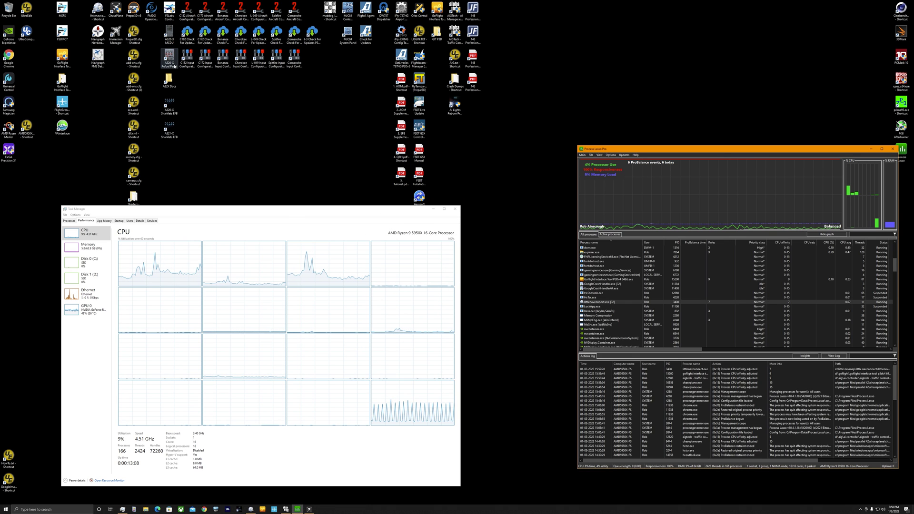